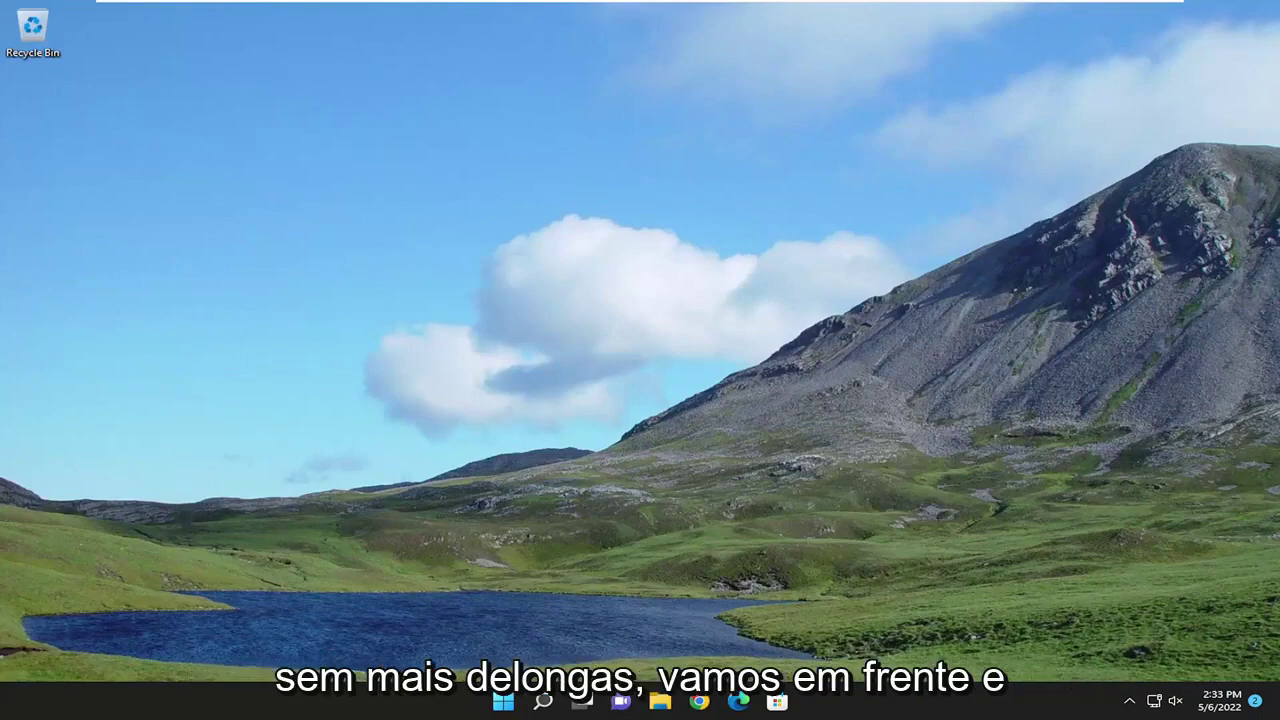
- Search Windows for 'apps and features' and open the Apps & features settings page
click(545, 703)
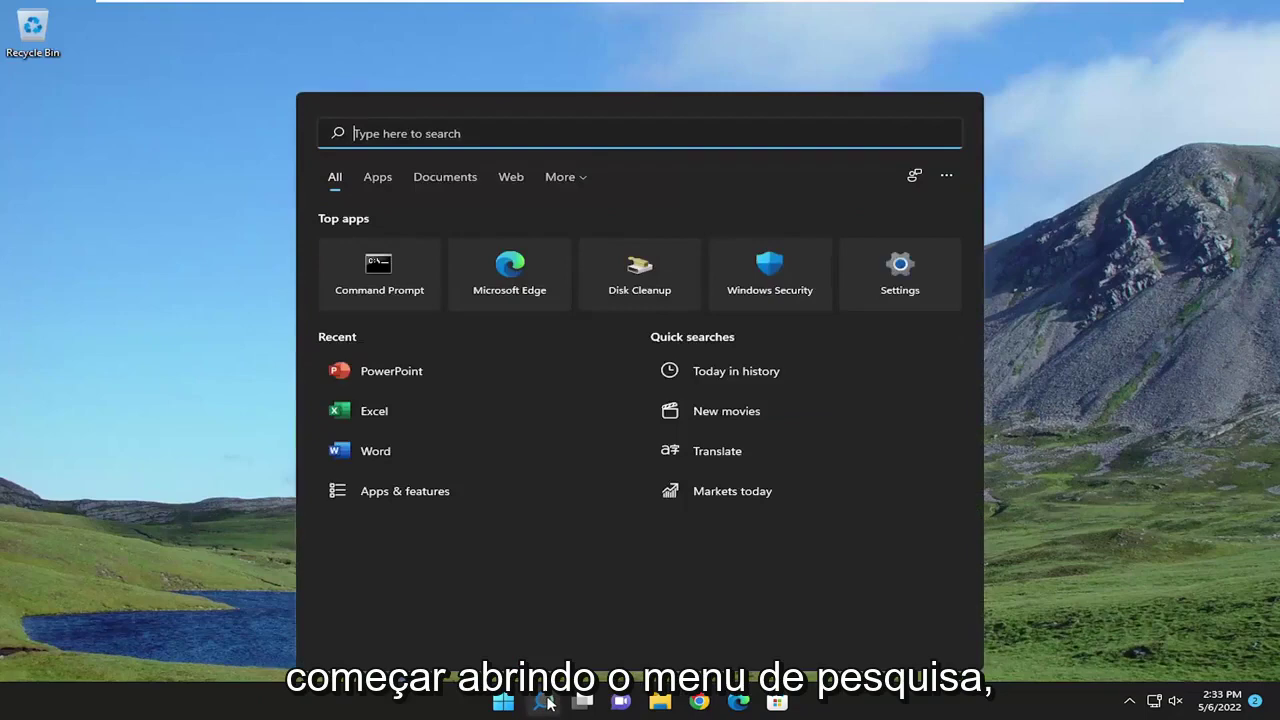
text(apps and fe)
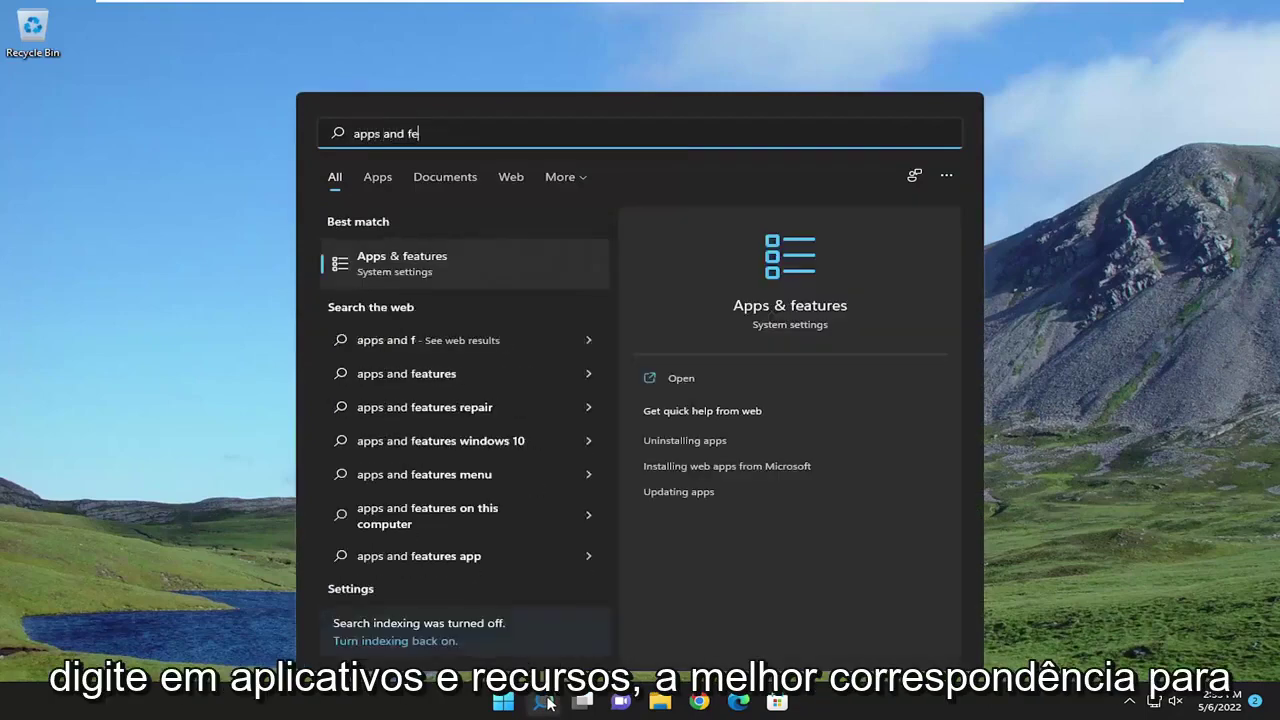
text(atur)
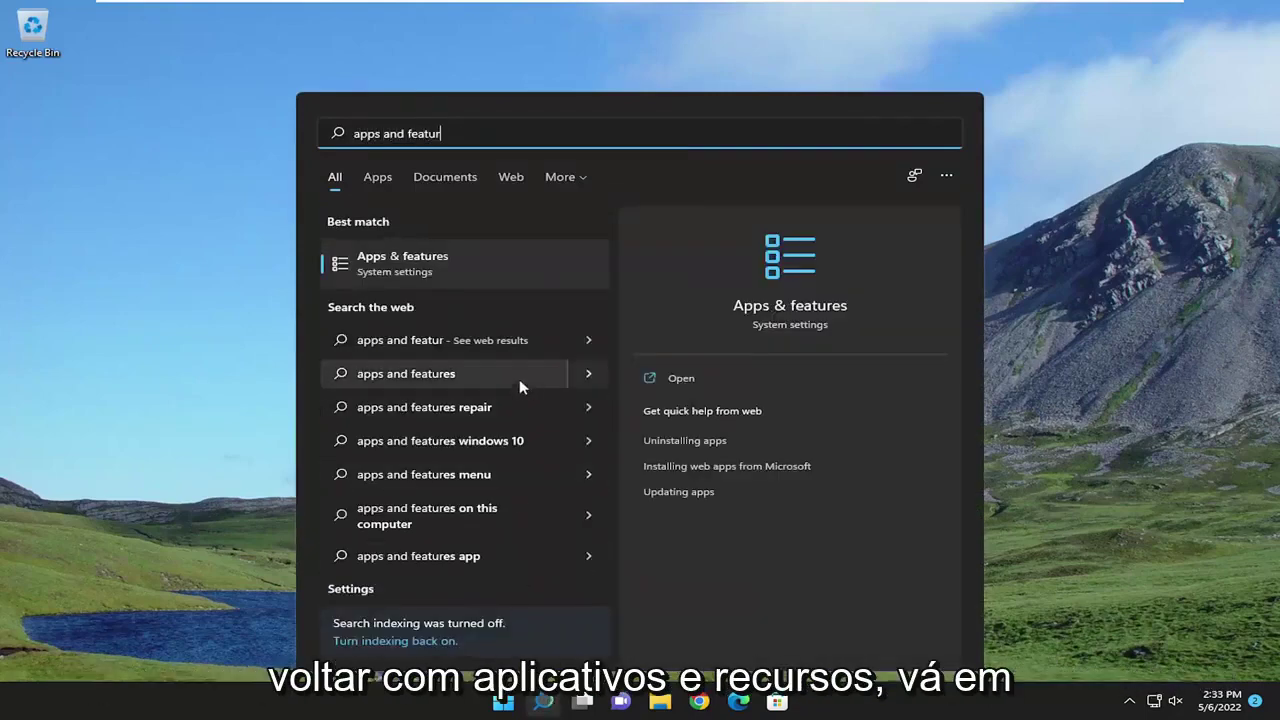
click(436, 260)
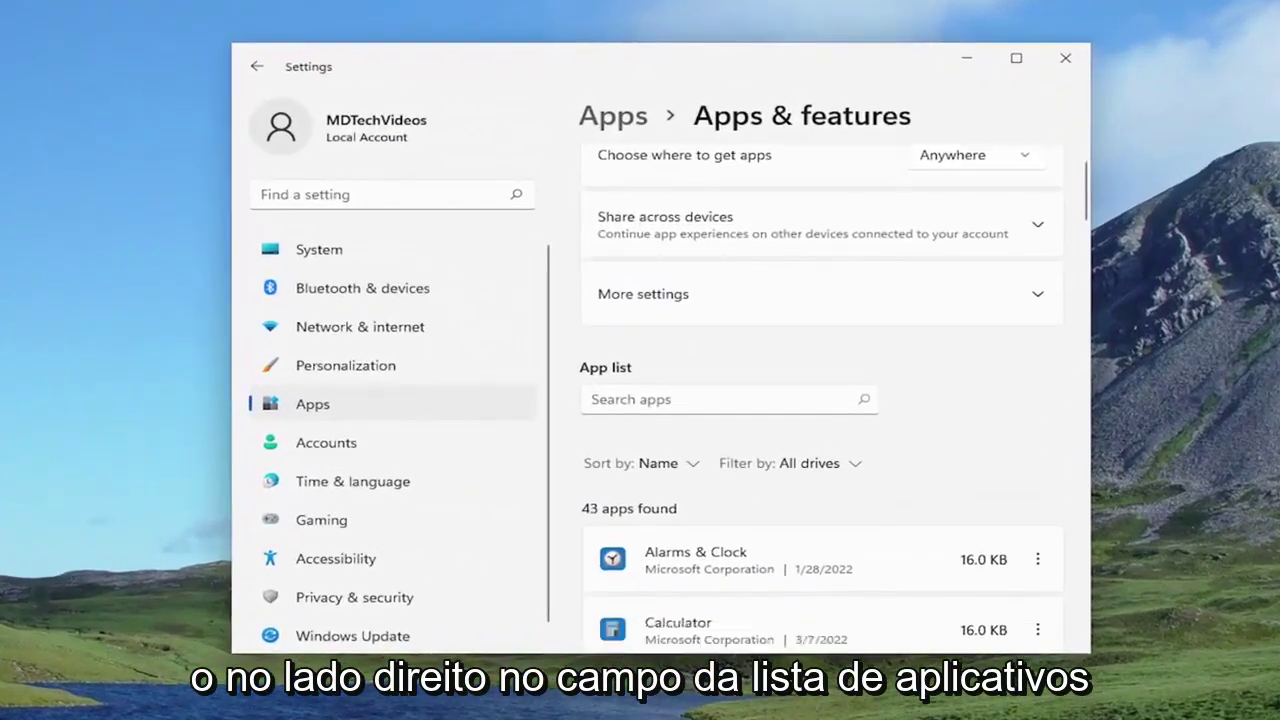
- Filter installed apps for 'office' and choose Modify on Microsoft Office Professional 2021, approving UAC
scroll(603, 343, down, 1)
click(602, 341)
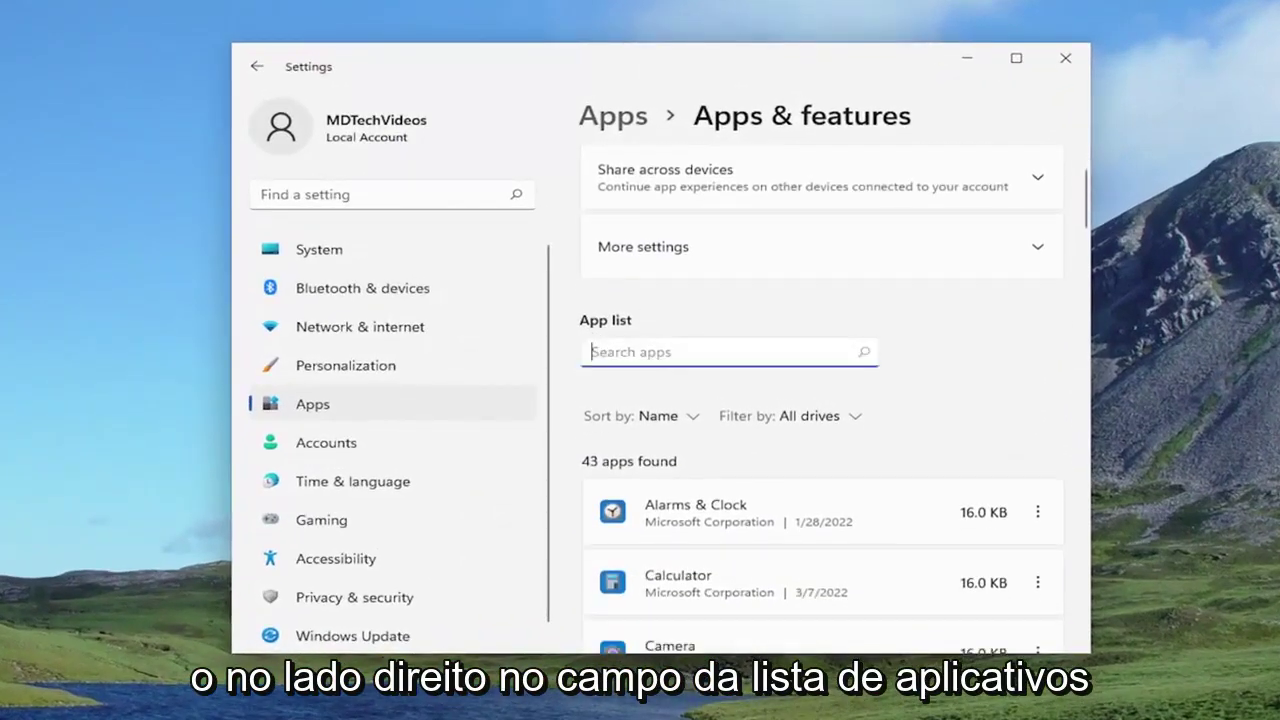
text(office)
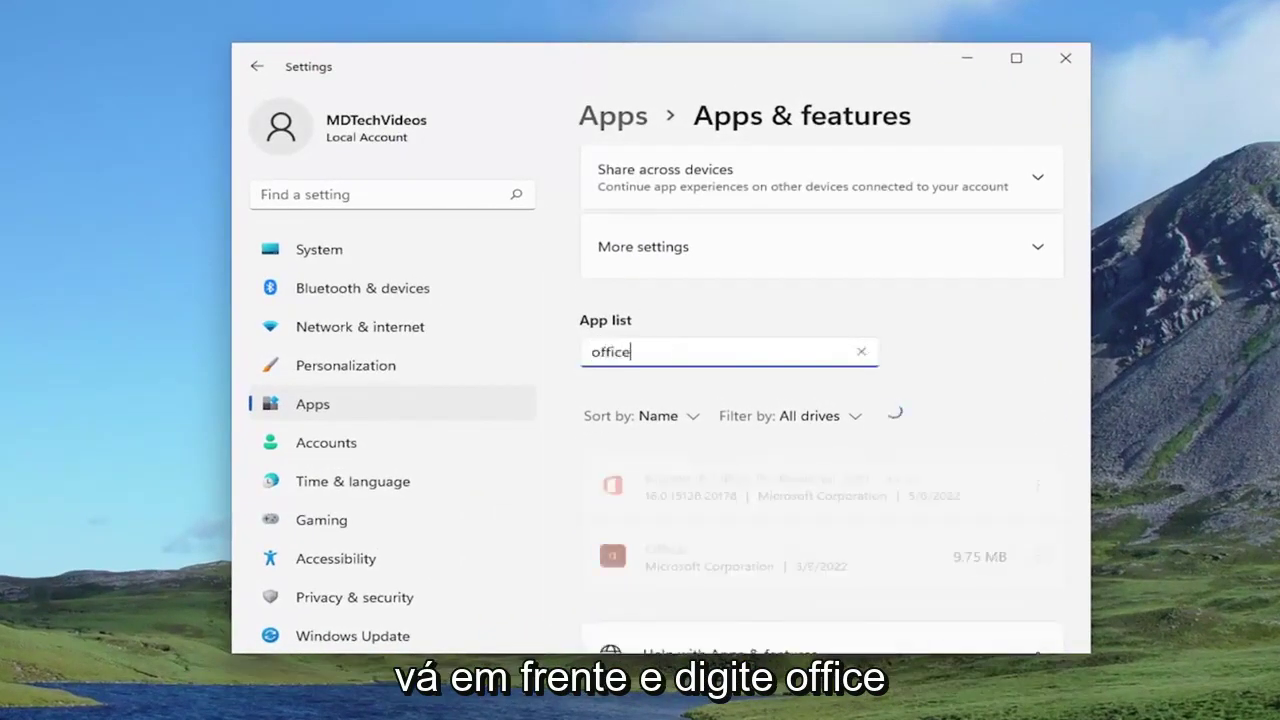
scroll(668, 374, down, 1)
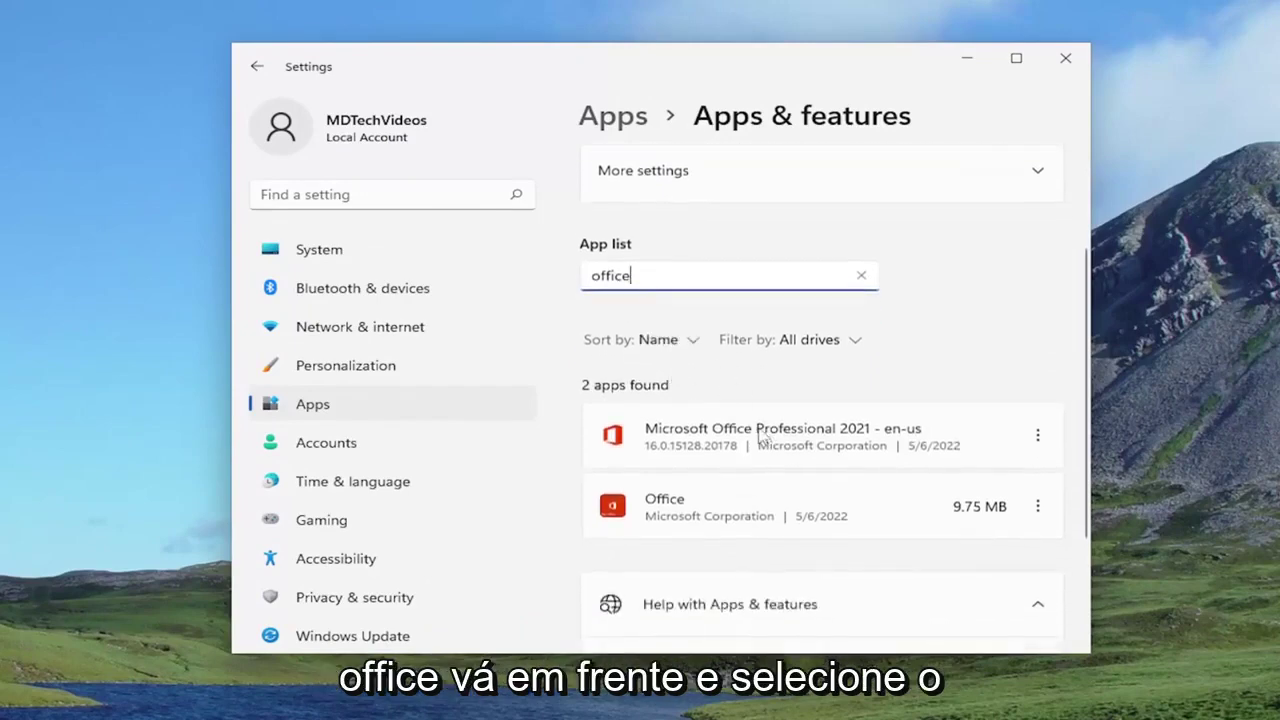
click(1038, 436)
click(812, 478)
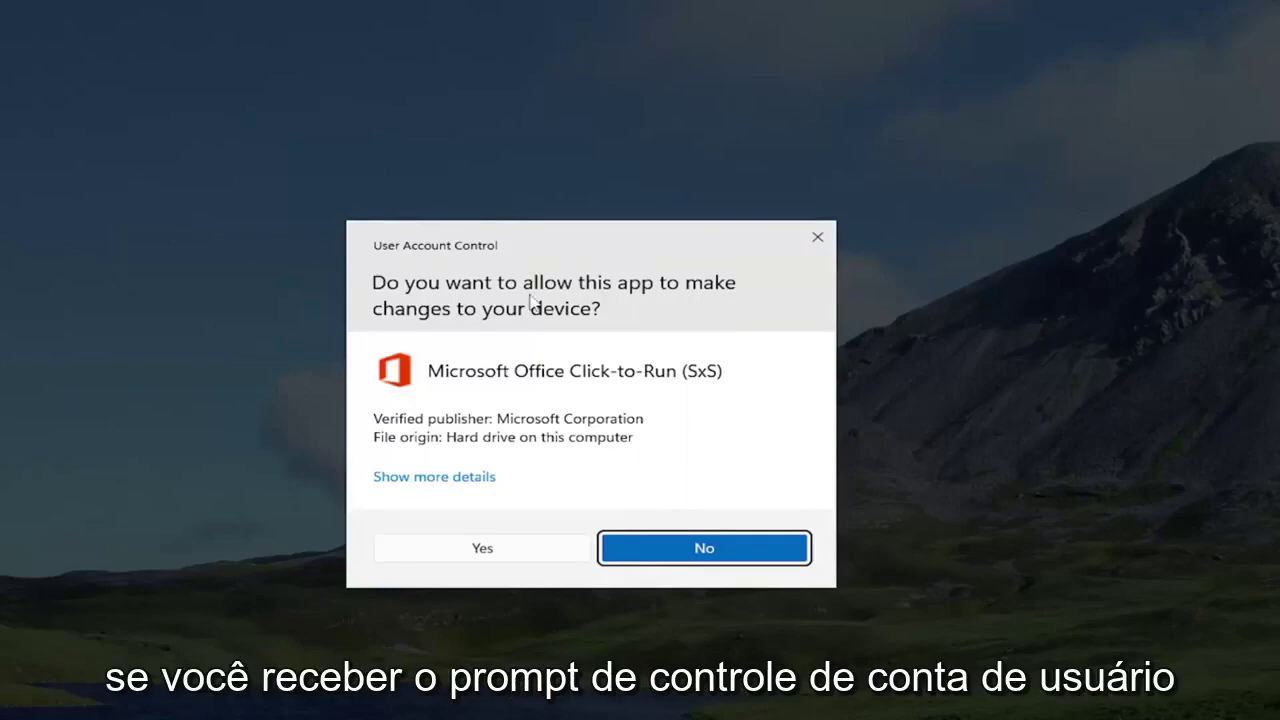
click(483, 548)
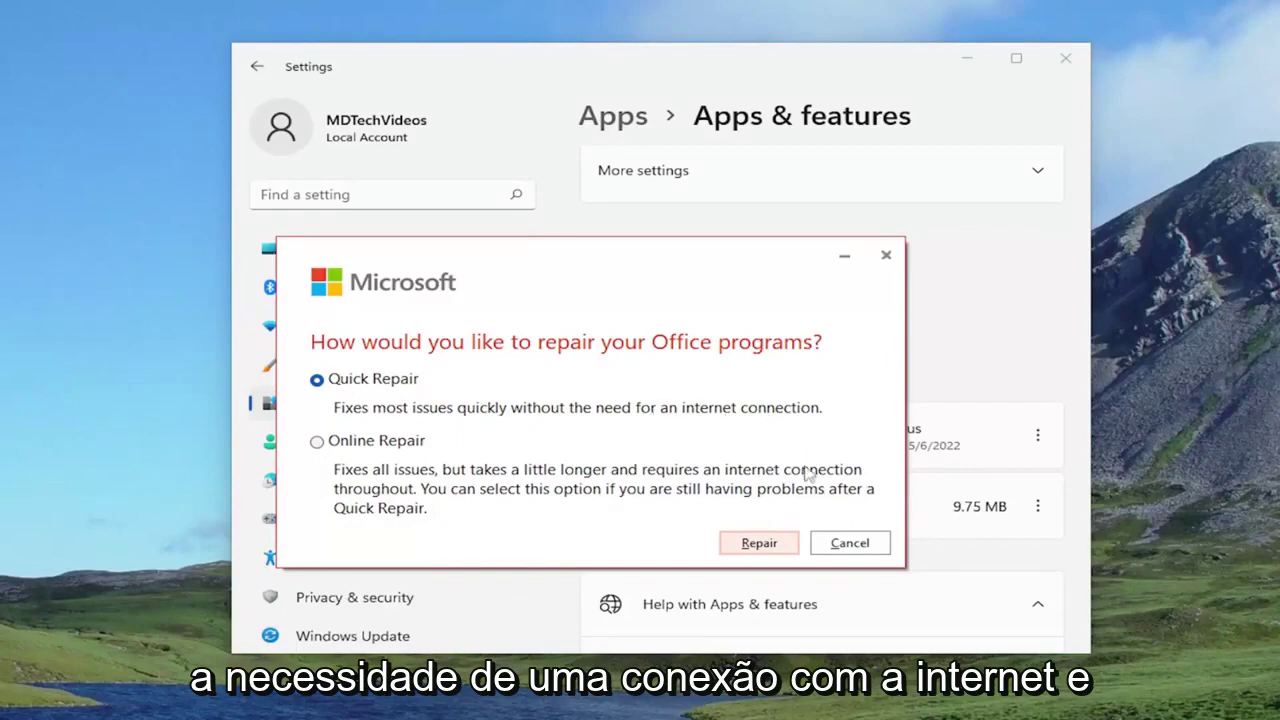
- Run a Quick Repair on Office and confirm it, waiting for 'Done repairing!'
click(759, 547)
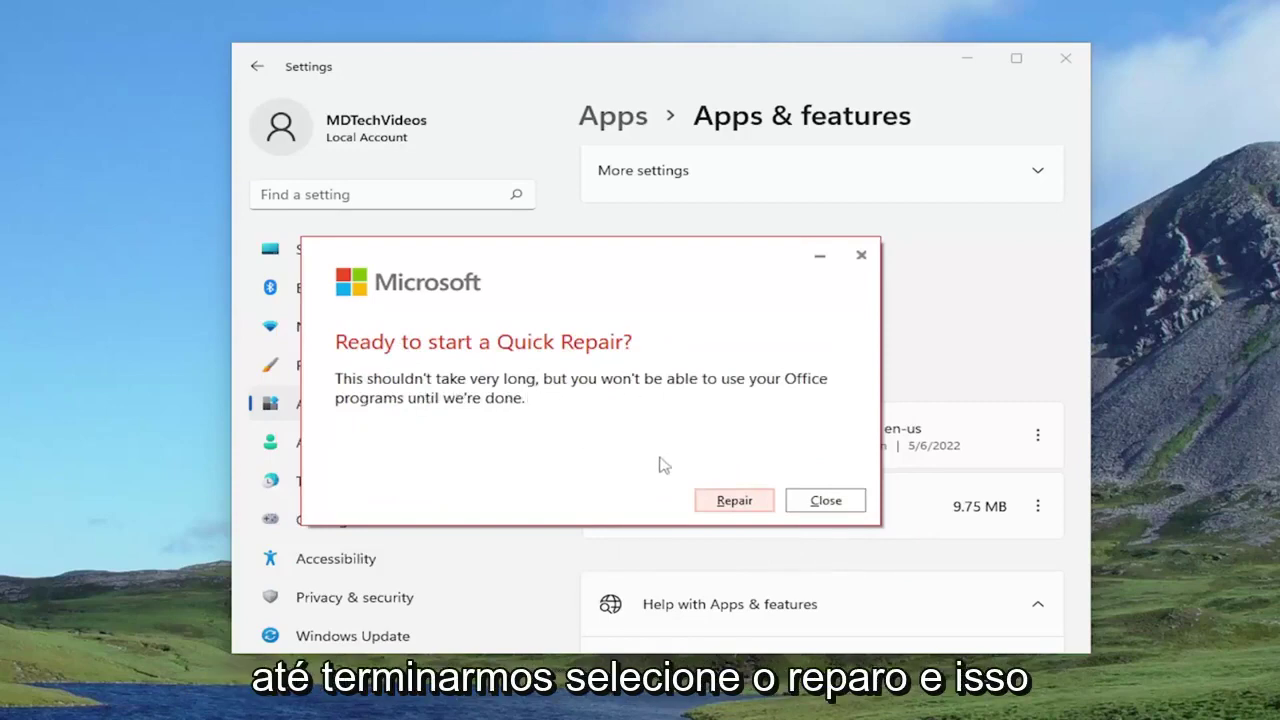
click(748, 496)
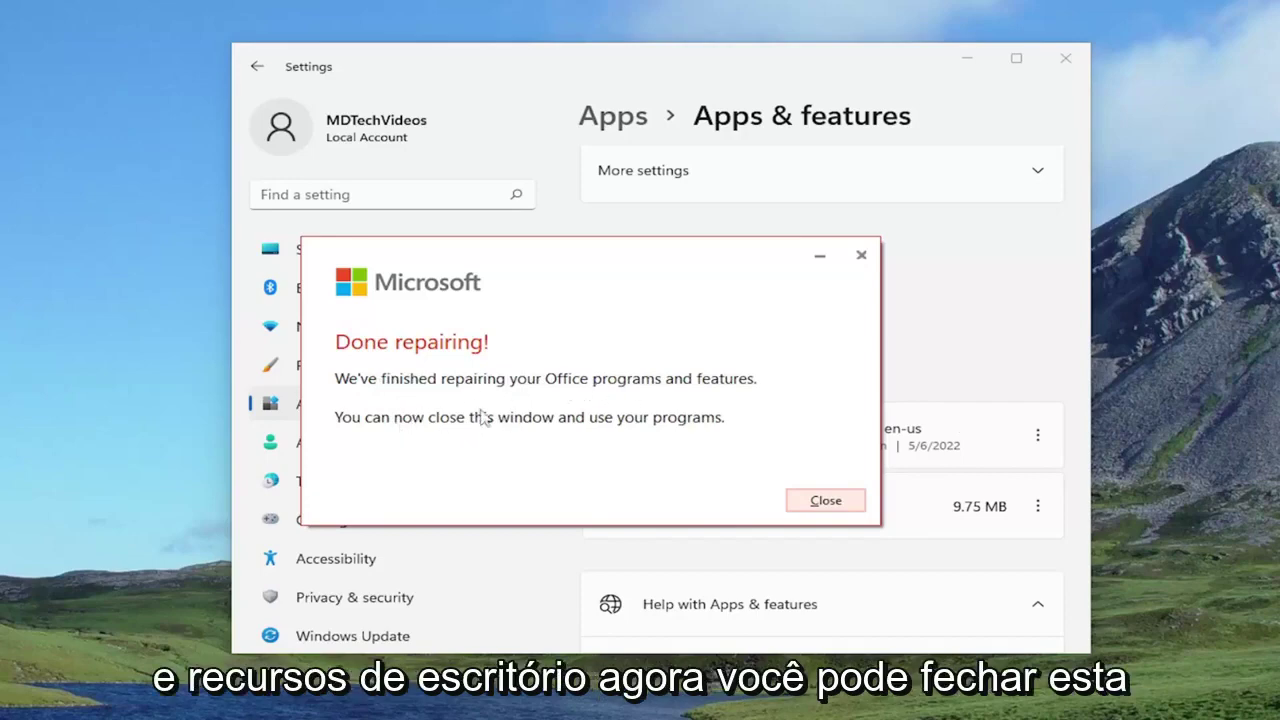
- Close the finished repair, reopen Office's Modify dialog, and select Online Repair
click(825, 503)
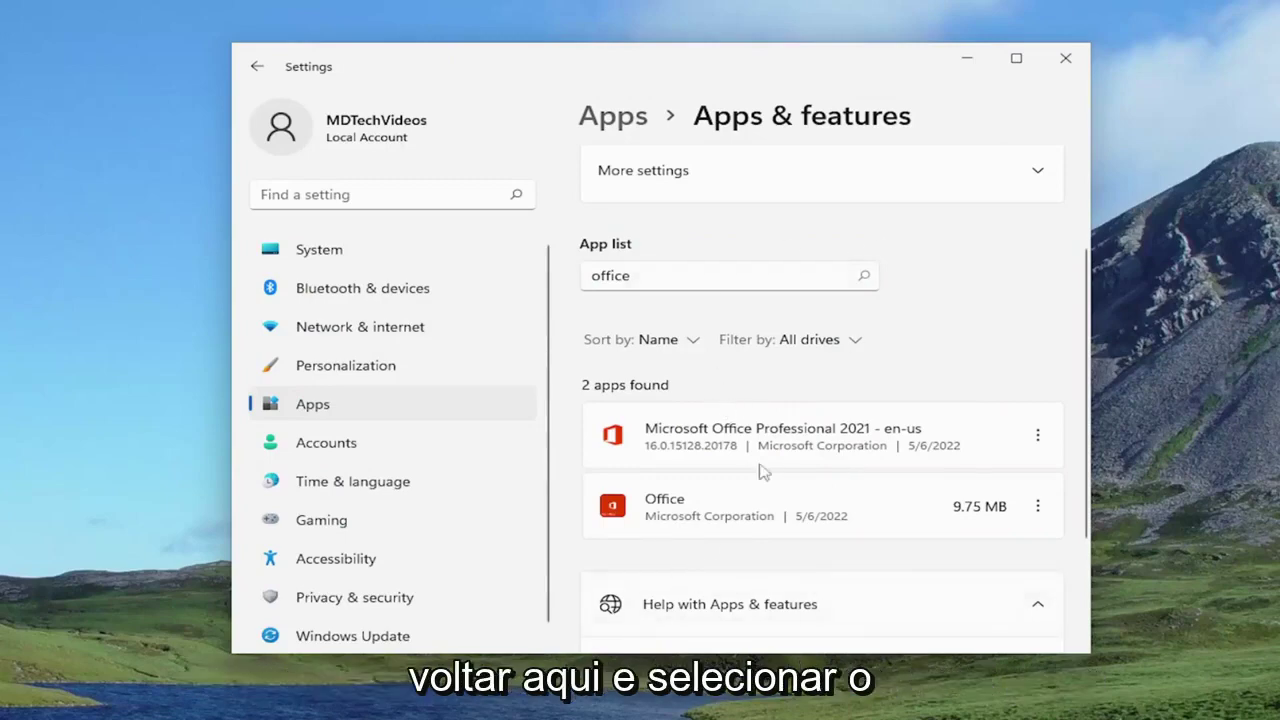
click(1037, 436)
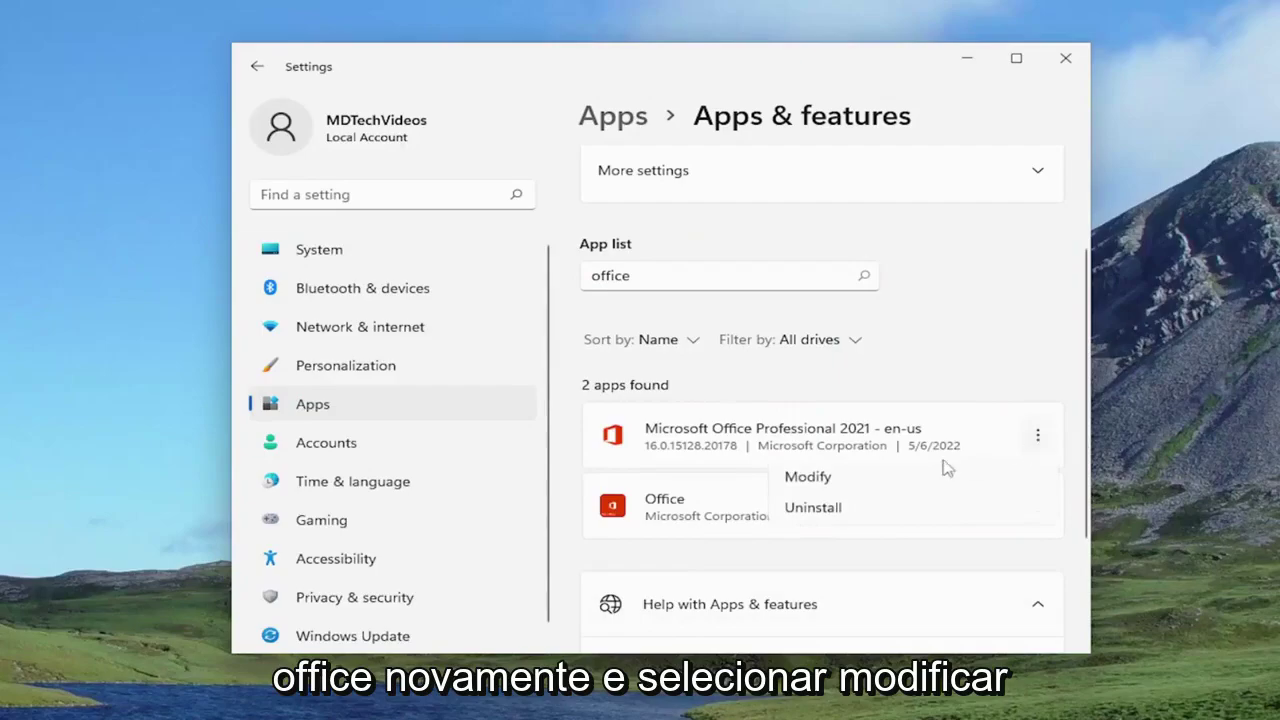
click(812, 478)
click(482, 548)
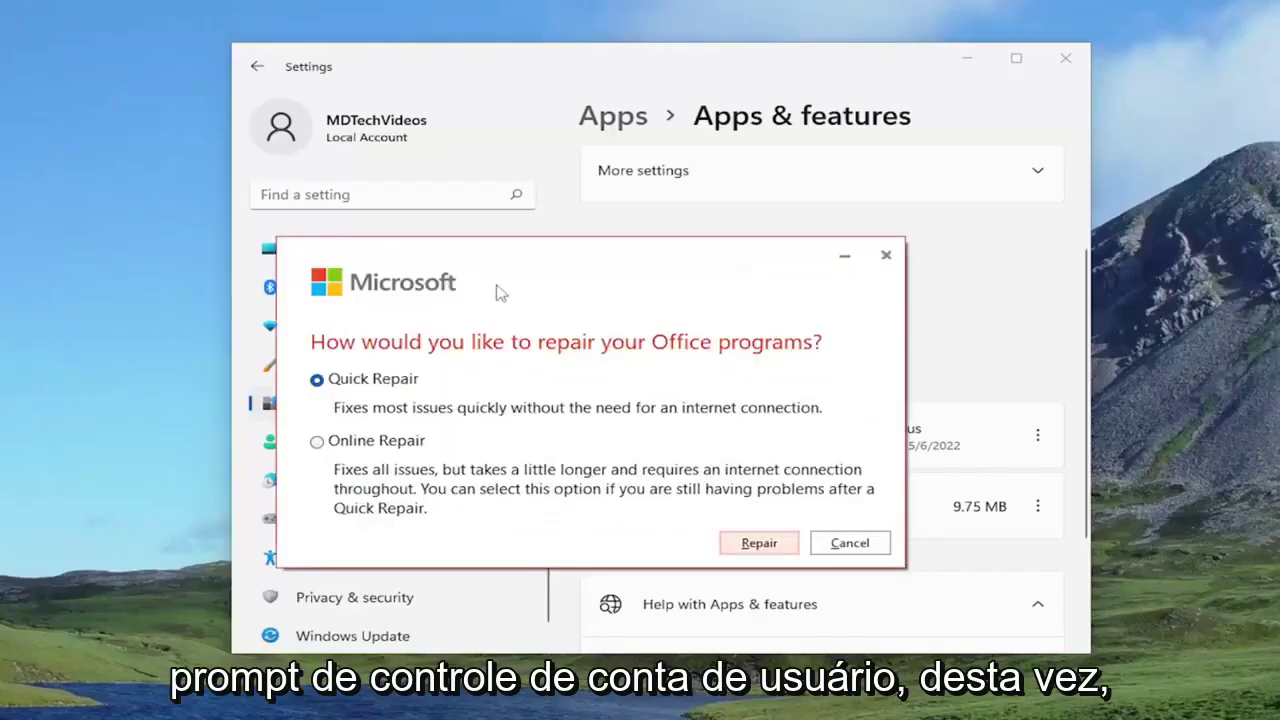
click(362, 440)
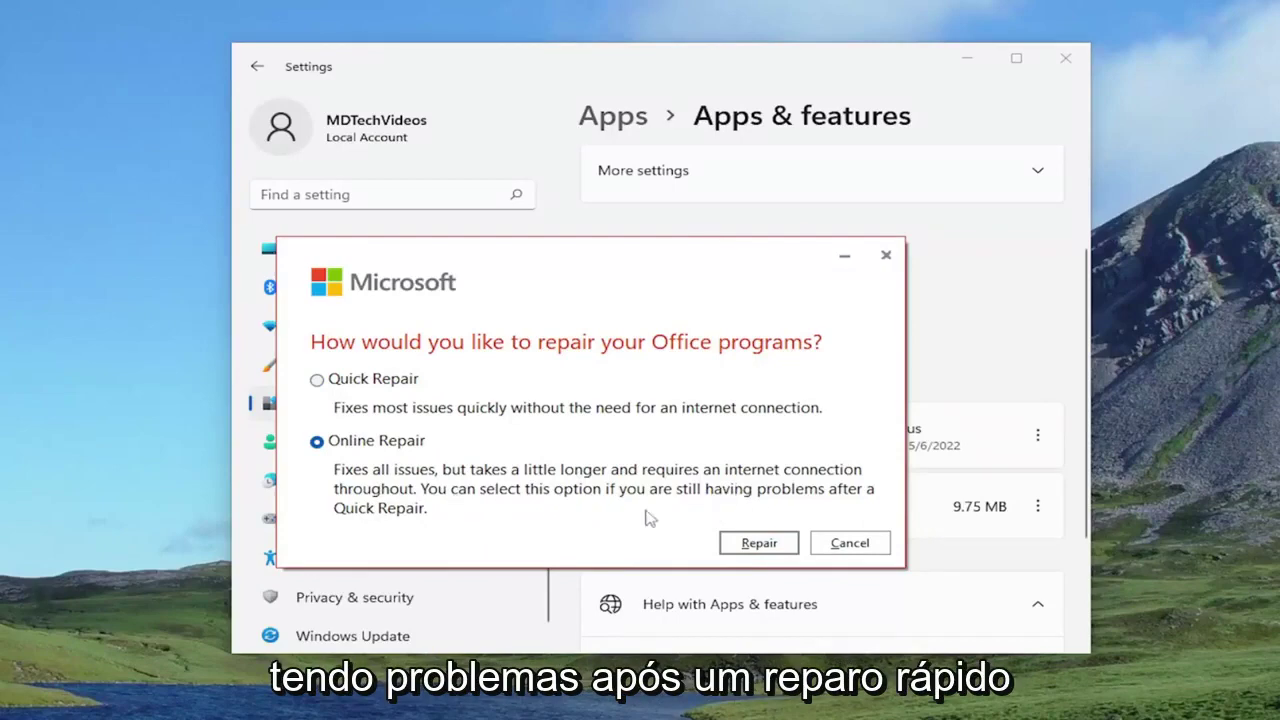
- Start and confirm the Online Repair, waiting until Office reports 'You're all set!'
click(760, 545)
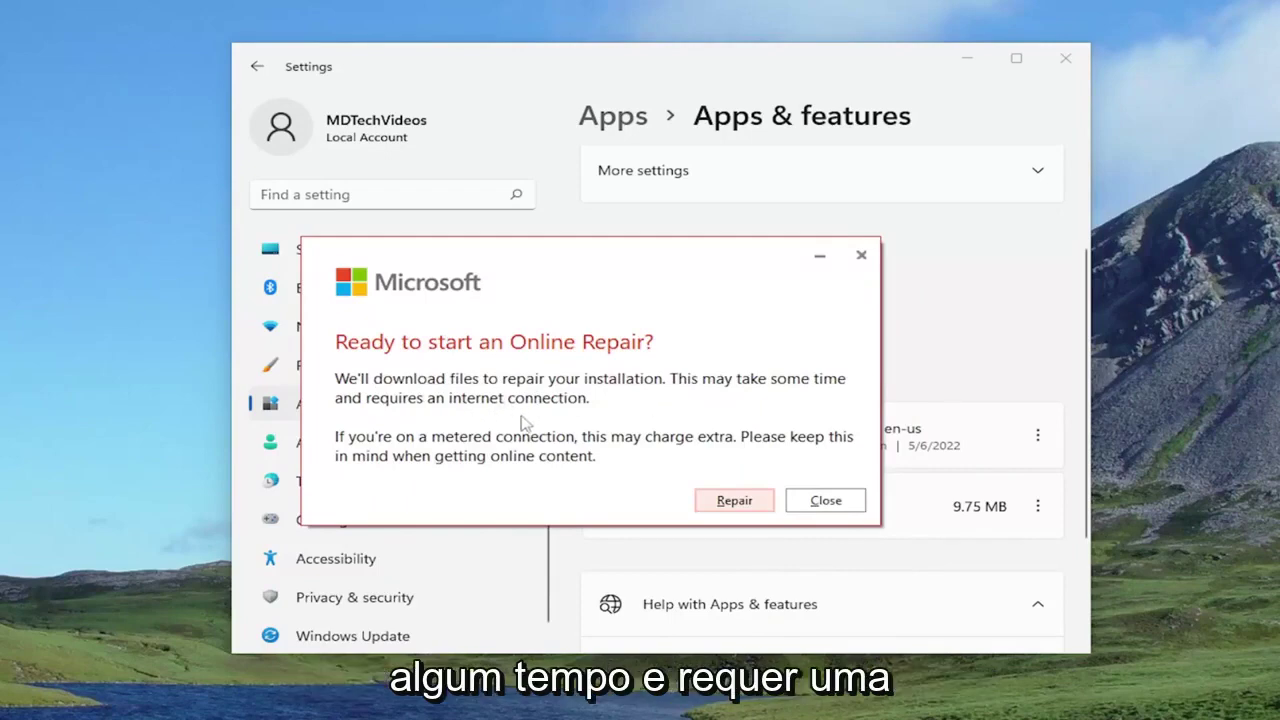
click(735, 503)
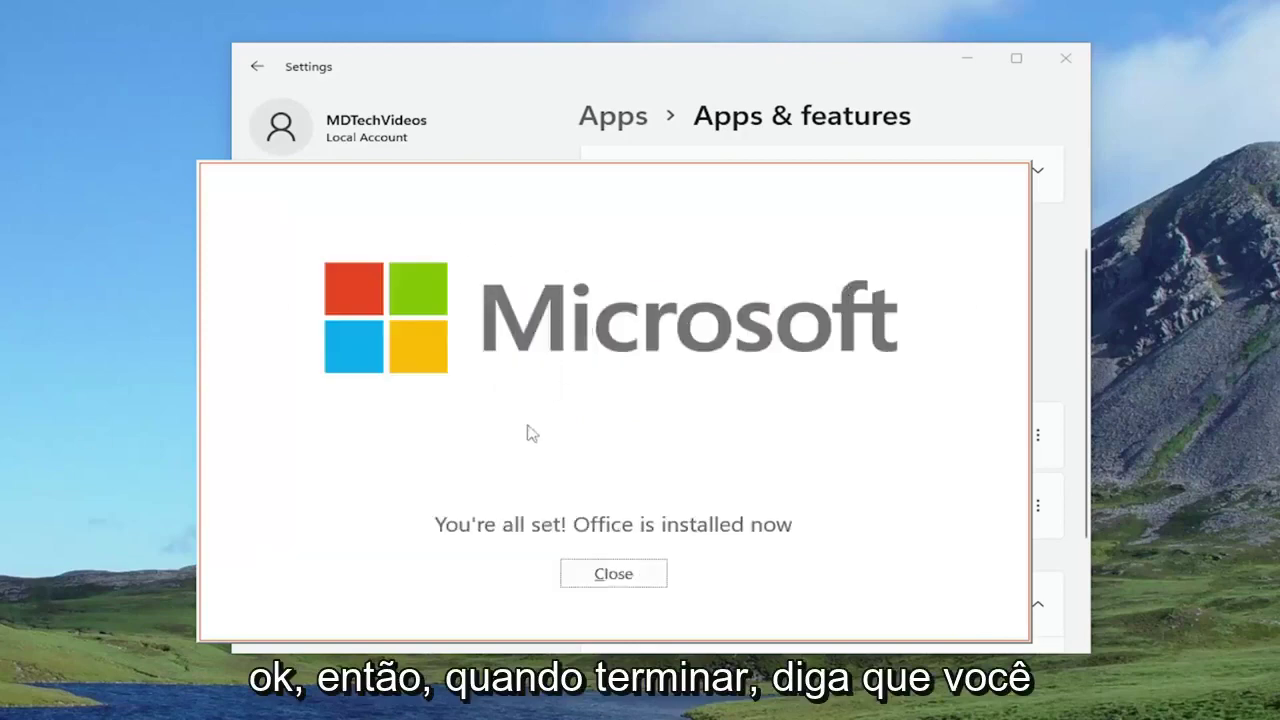
- Dismiss the 'You're all set!' Office installed confirmation
click(618, 575)
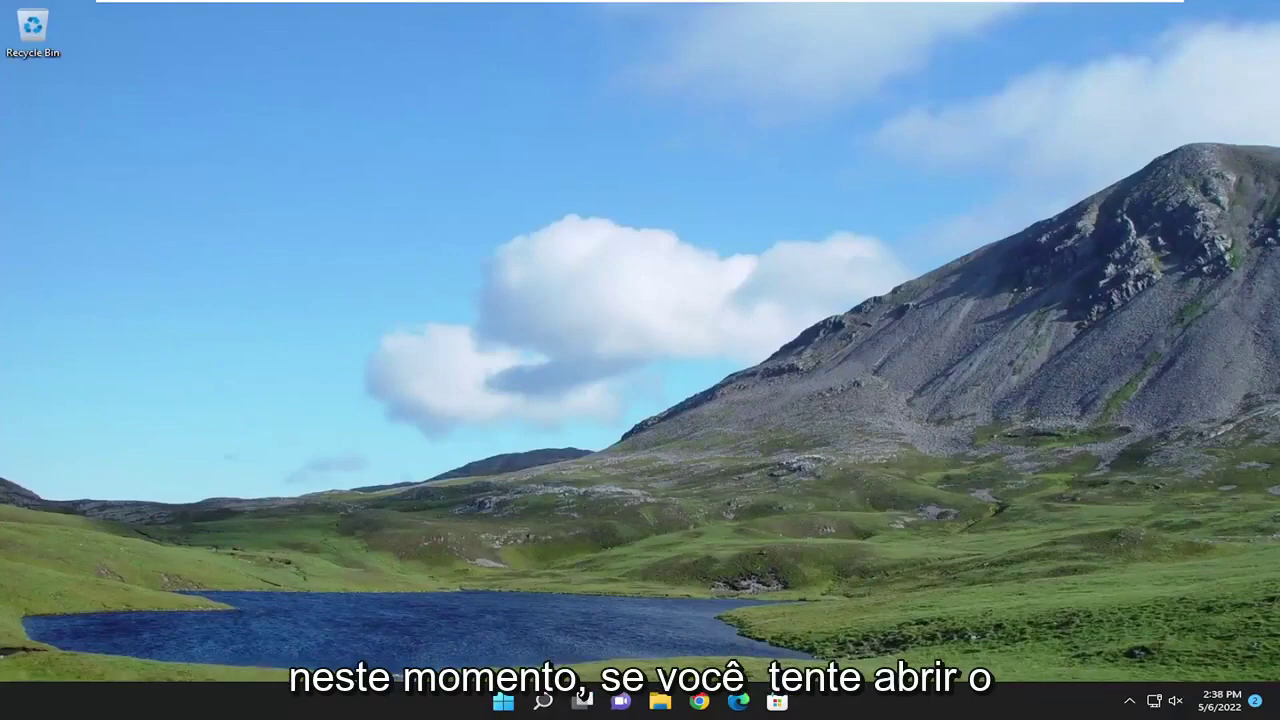
- Search Windows for 'outlook' and launch the Outlook app
click(543, 701)
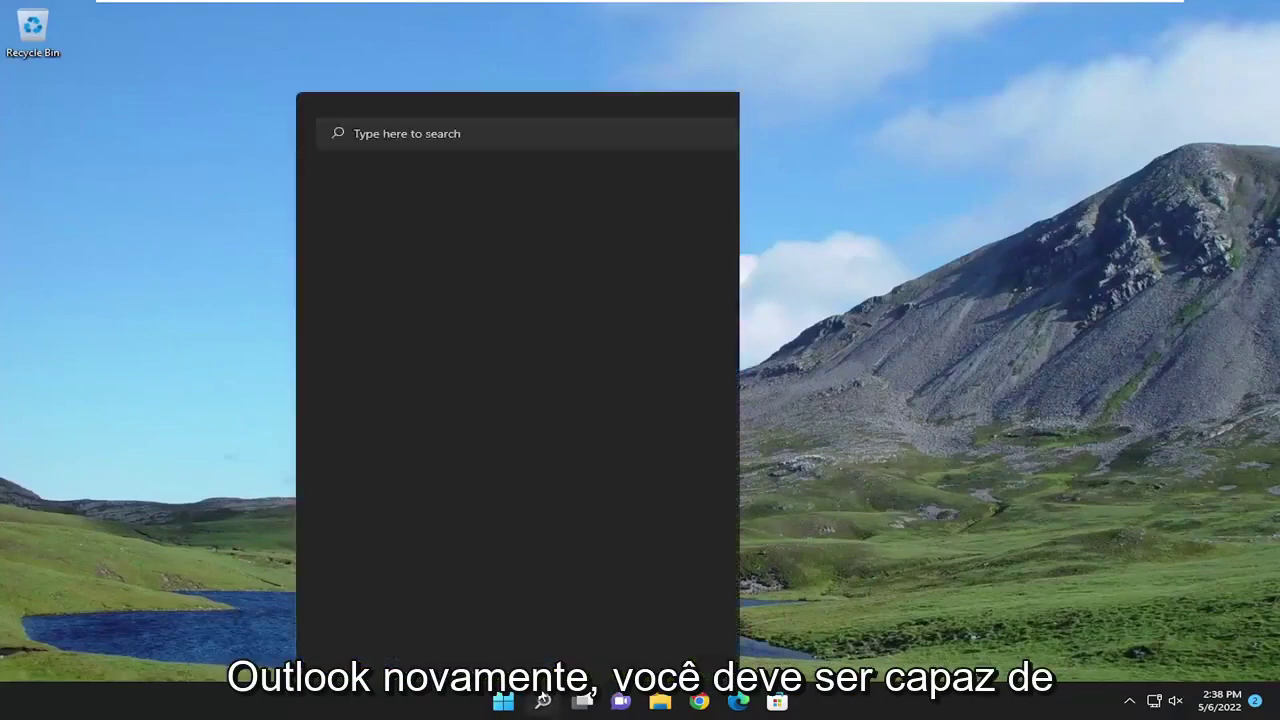
text(oi)
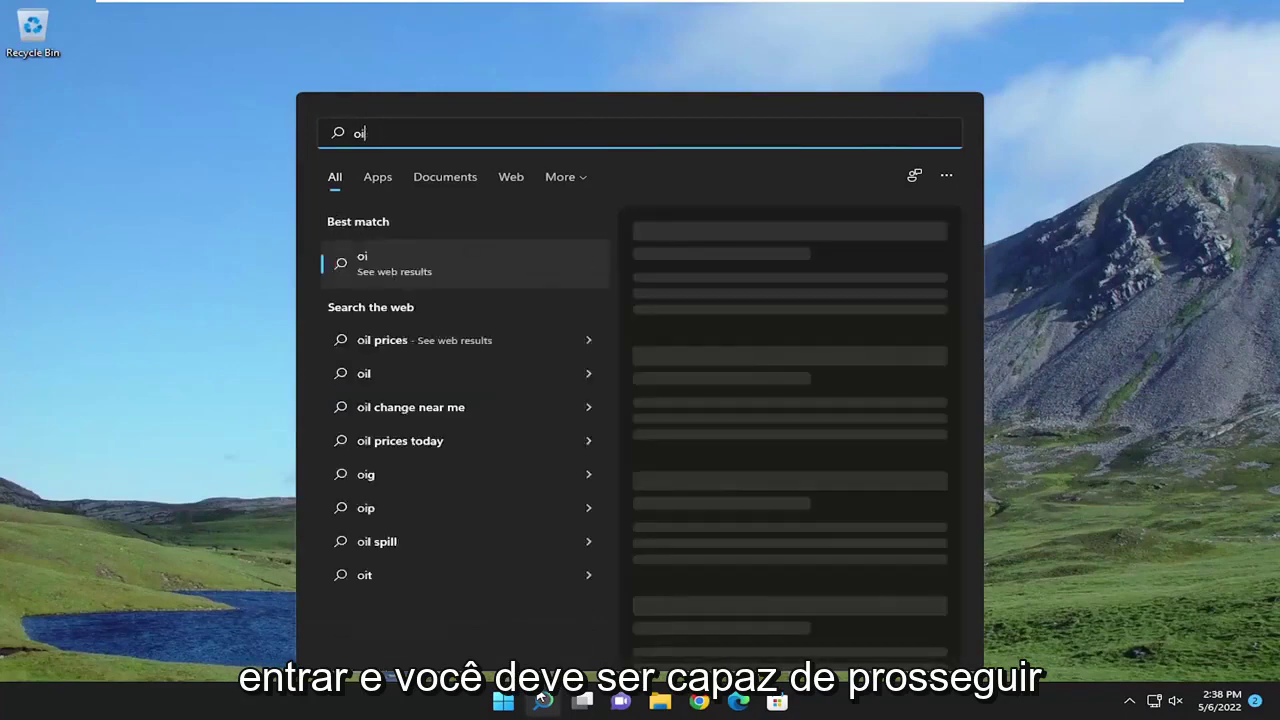
key(BackSpace)
text(utlook)
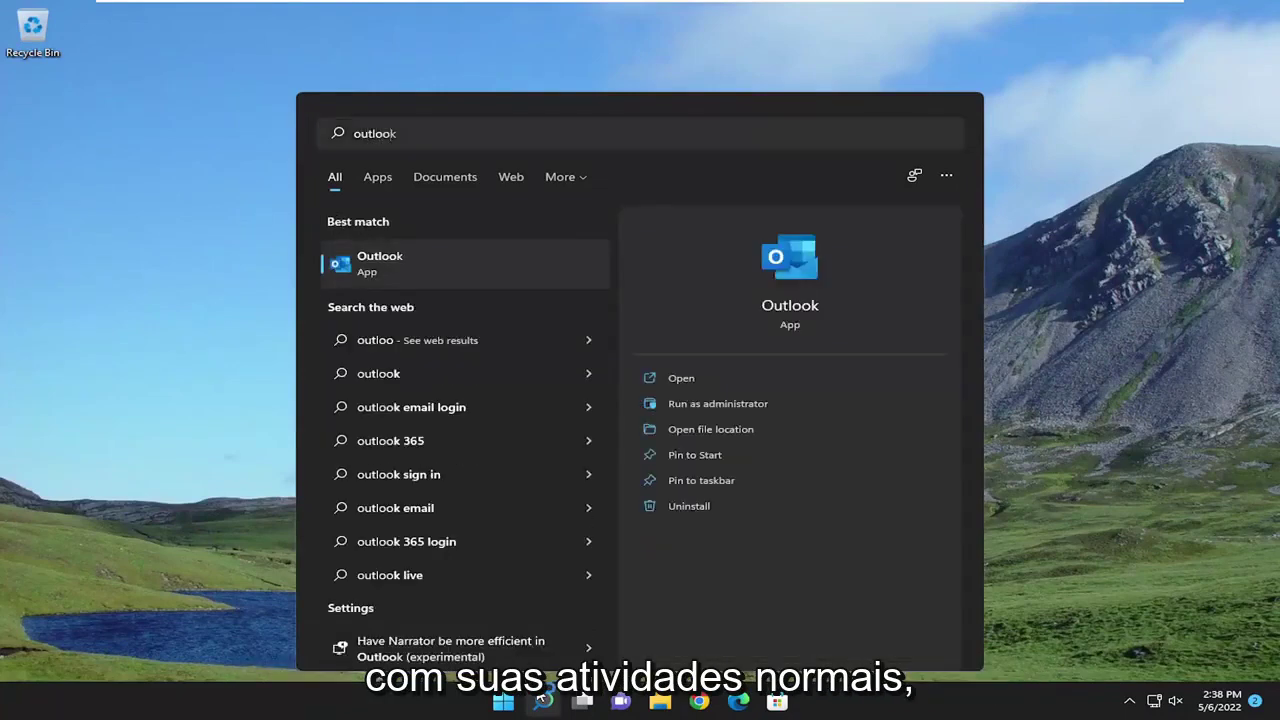
key(Return)
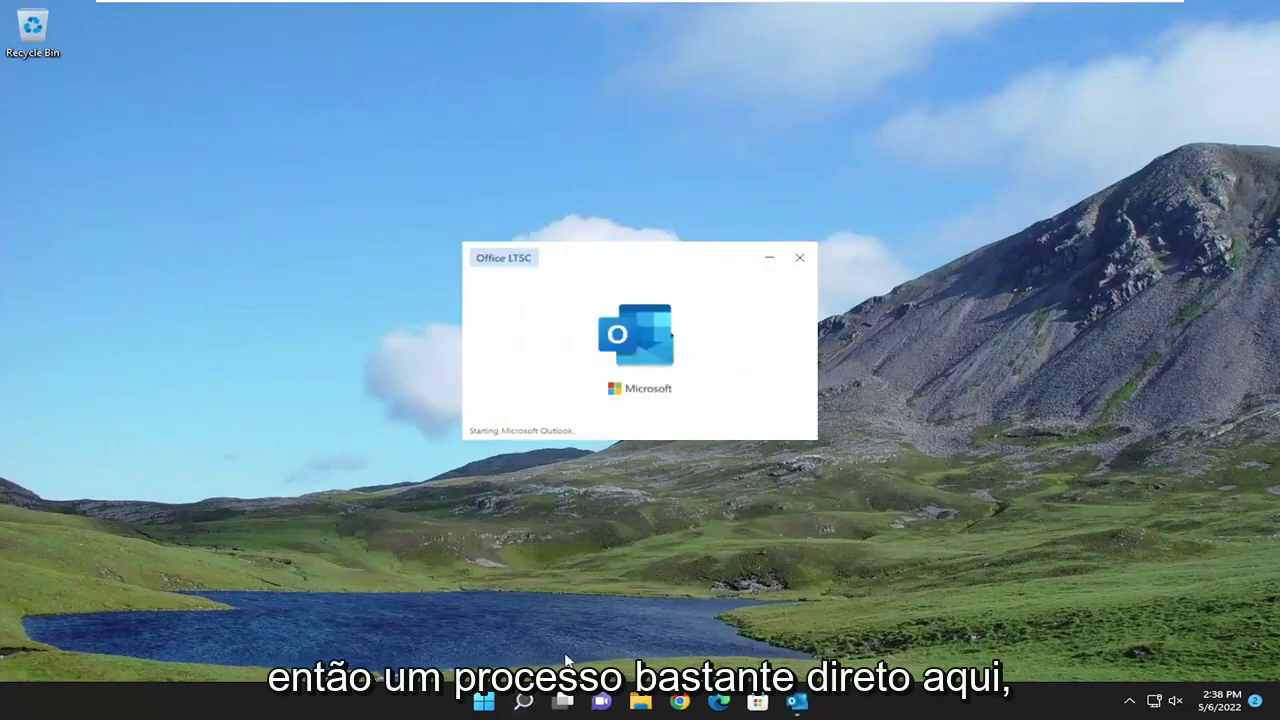